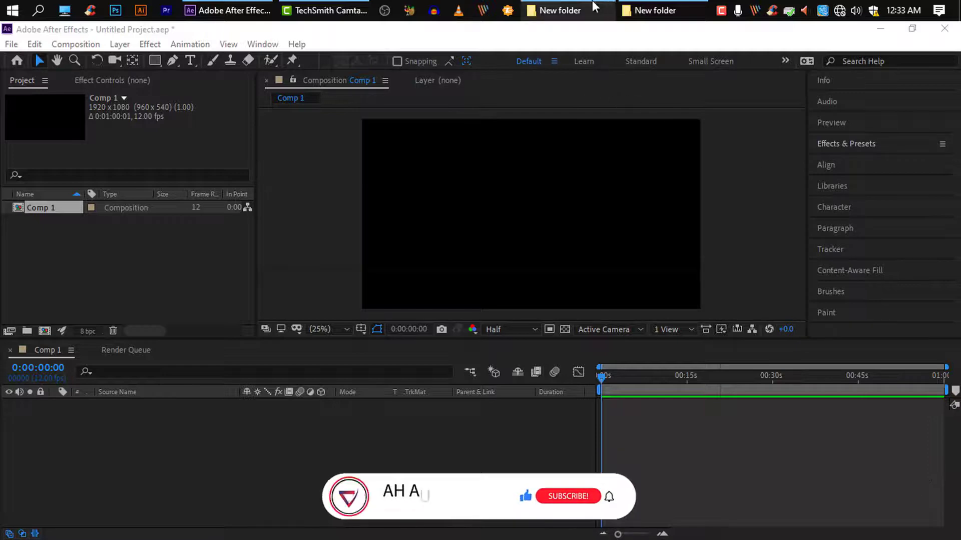
# Switch to the New folder window in File Explorer and watch the suger cut and water clips
pyautogui.click(563, 10)
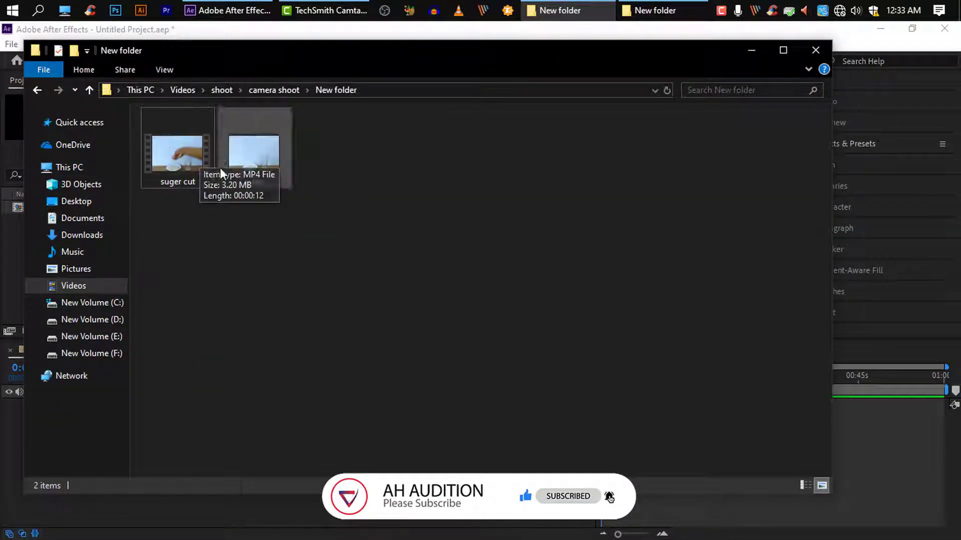
pyautogui.click(177, 170)
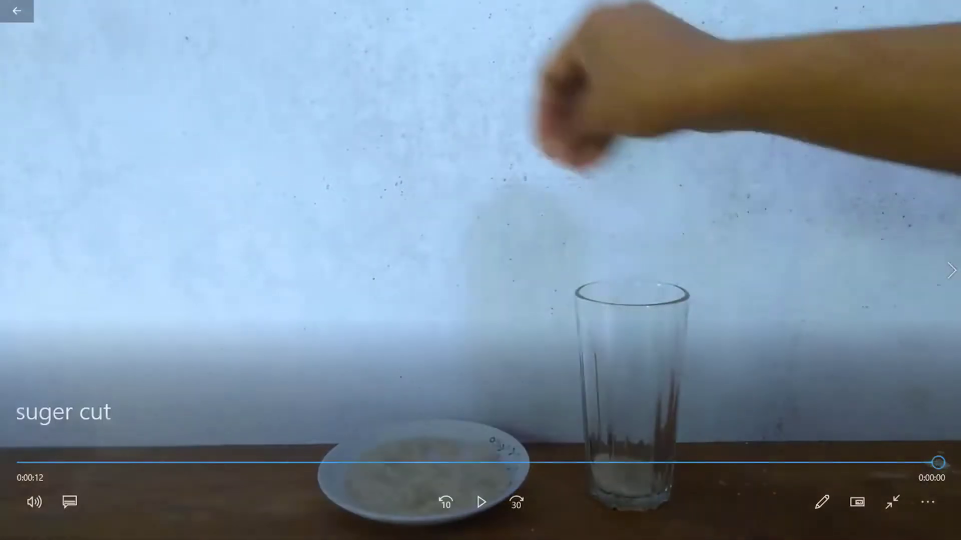
pyautogui.click(954, 282)
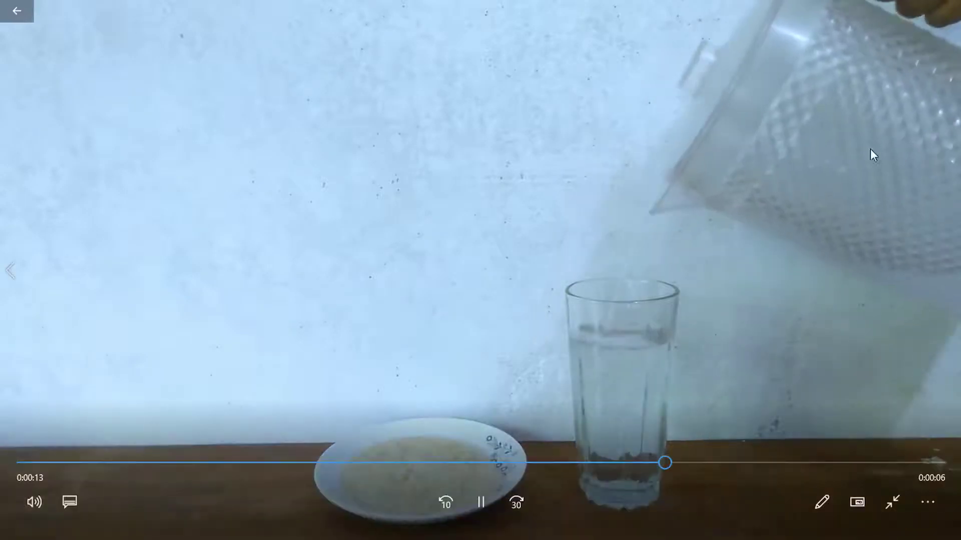
pyautogui.press('Escape')
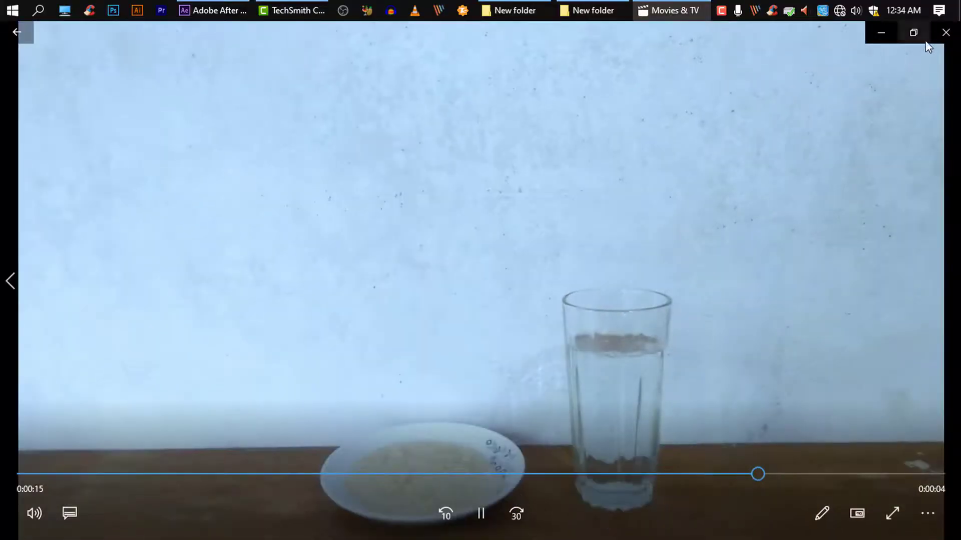
pyautogui.click(945, 24)
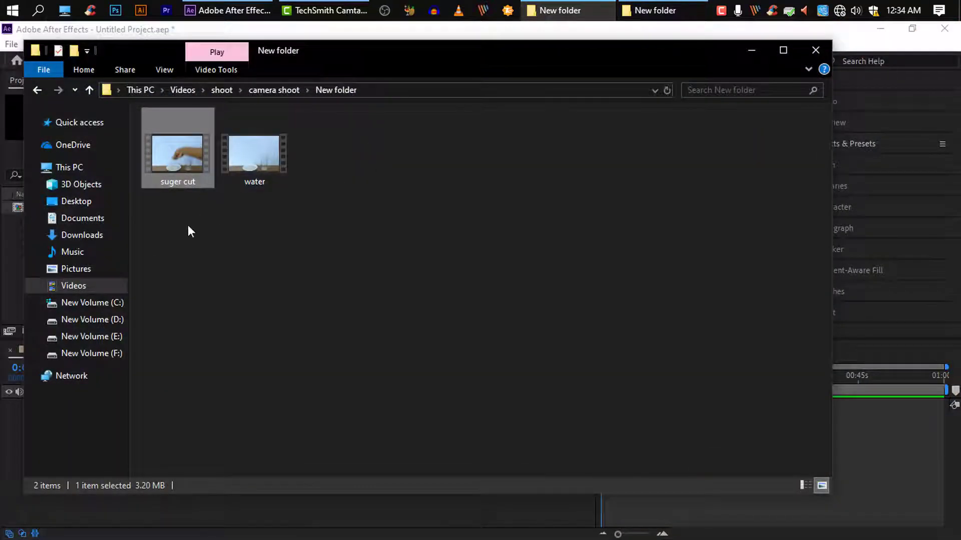
# Add the suger cut and water clips to Comp 1, with the water.mp4 layer placed above suger cut.mp4
pyautogui.moveTo(188, 226); pyautogui.dragTo(370, 131)
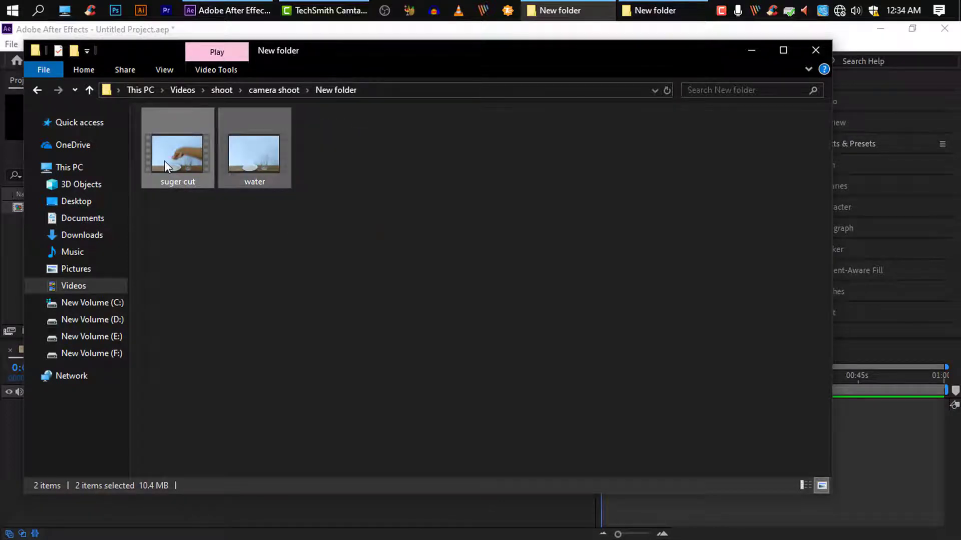
pyautogui.moveTo(165, 160); pyautogui.dragTo(177, 448)
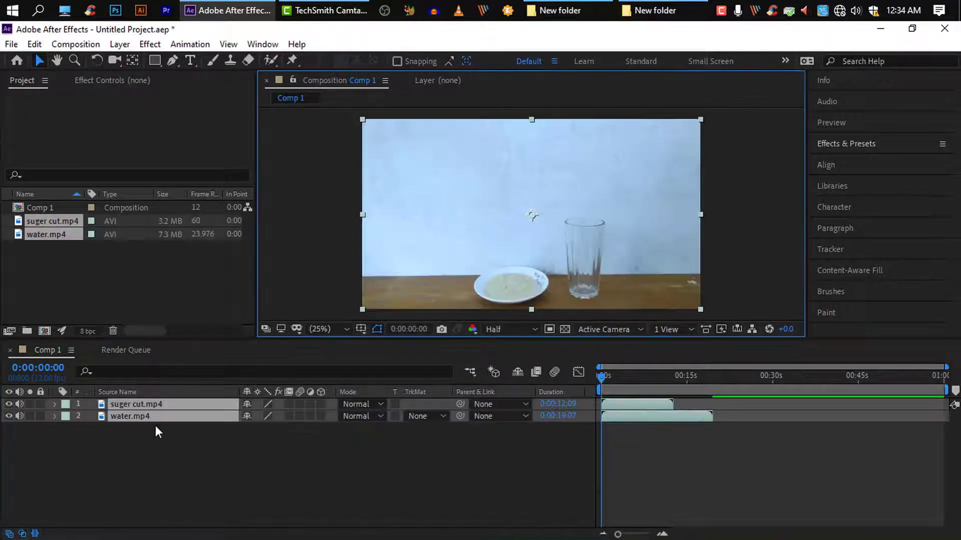
pyautogui.click(158, 406)
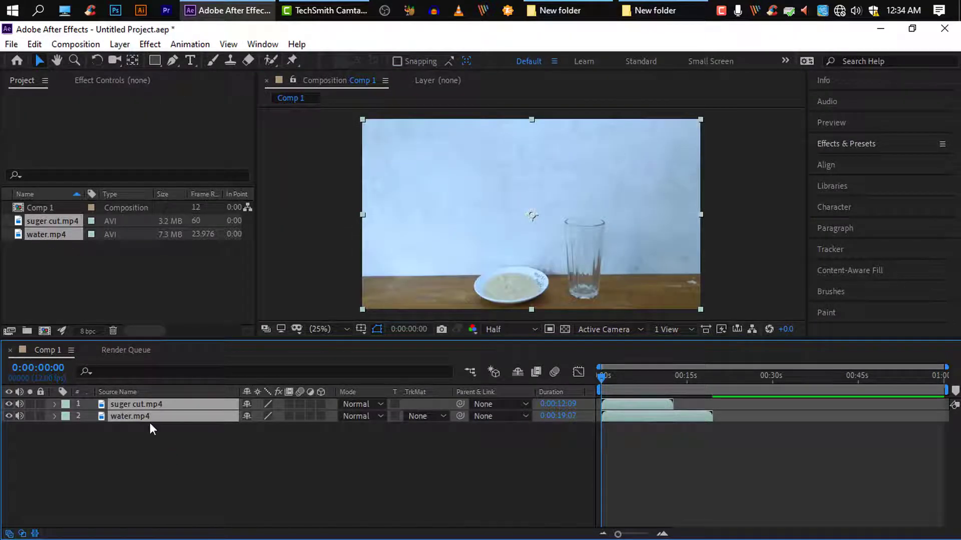
pyautogui.click(145, 431)
pyautogui.click(140, 416)
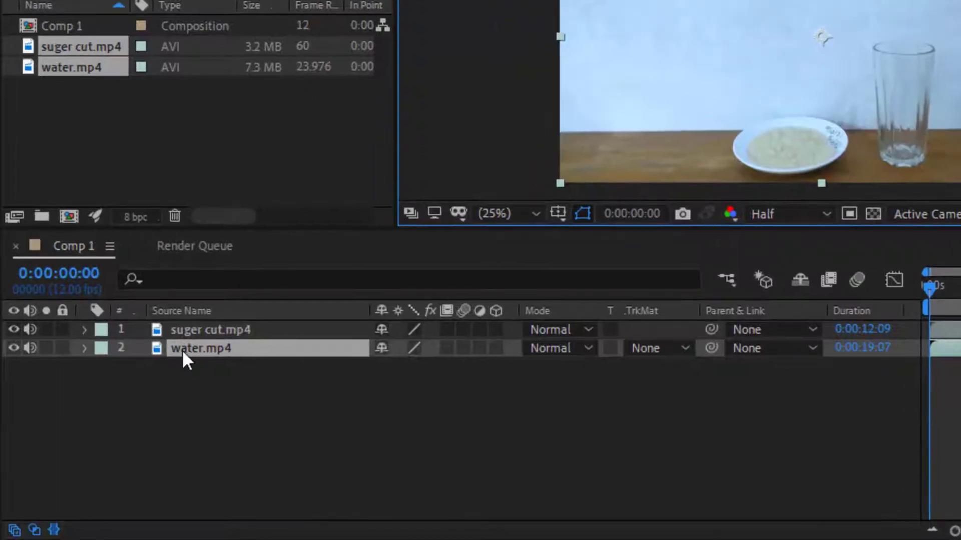
pyautogui.moveTo(182, 350); pyautogui.dragTo(201, 321)
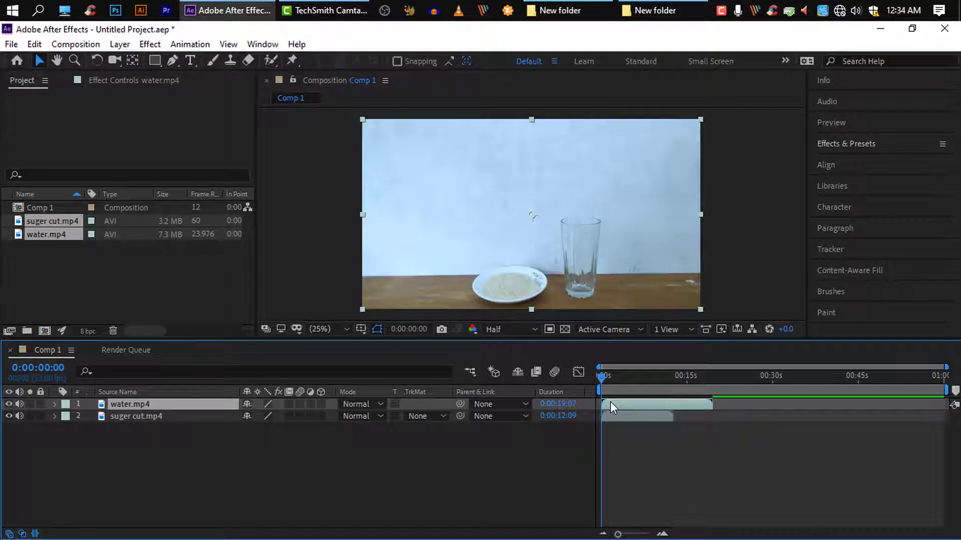
# Shift the water.mp4 layer to start near the end of the suger cut.mp4 layer
pyautogui.moveTo(611, 401); pyautogui.dragTo(685, 403)
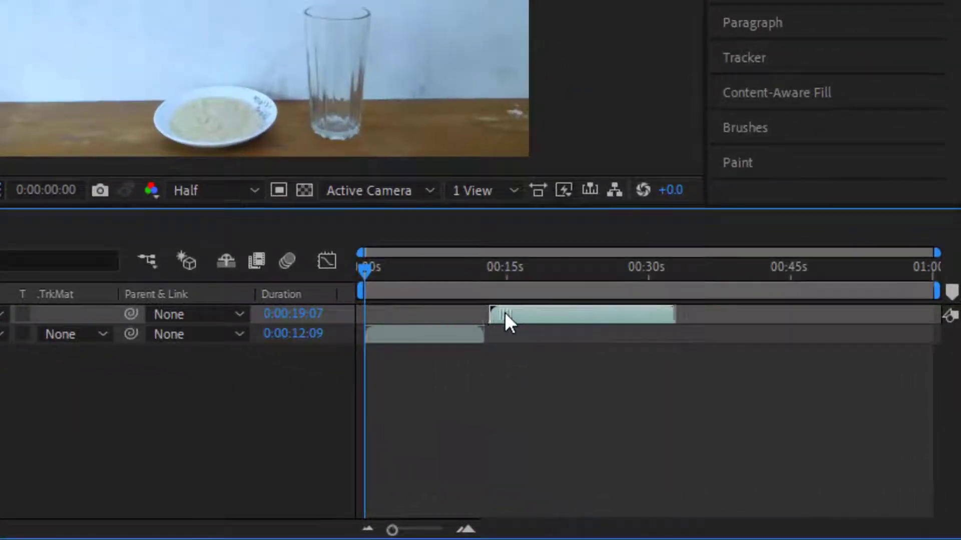
pyautogui.moveTo(504, 314); pyautogui.dragTo(494, 312)
# Set the current time to 0:00:05:11, where the sugar is poured, and slide the water.mp4 layer earlier to overlap the suger cut.mp4 layer
pyautogui.click(370, 269)
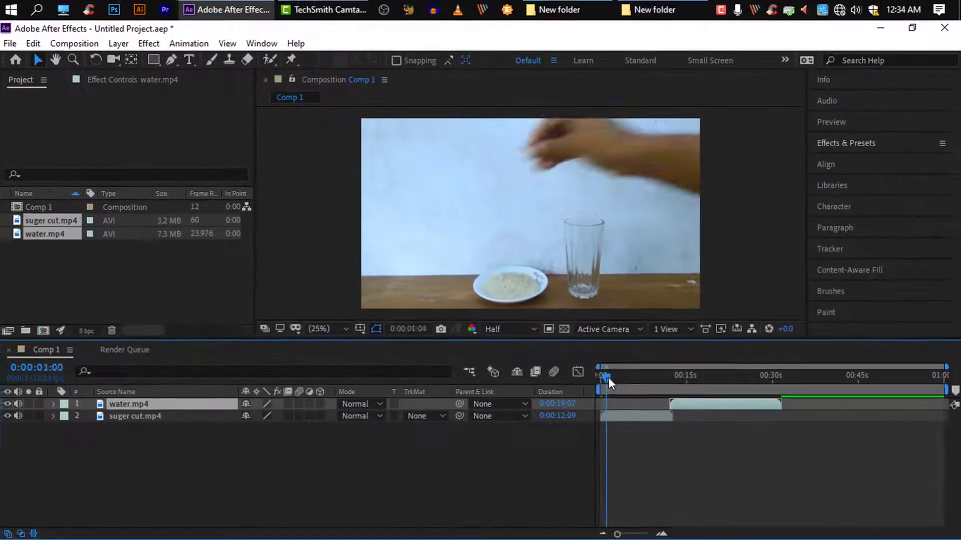
pyautogui.moveTo(607, 379); pyautogui.dragTo(602, 378)
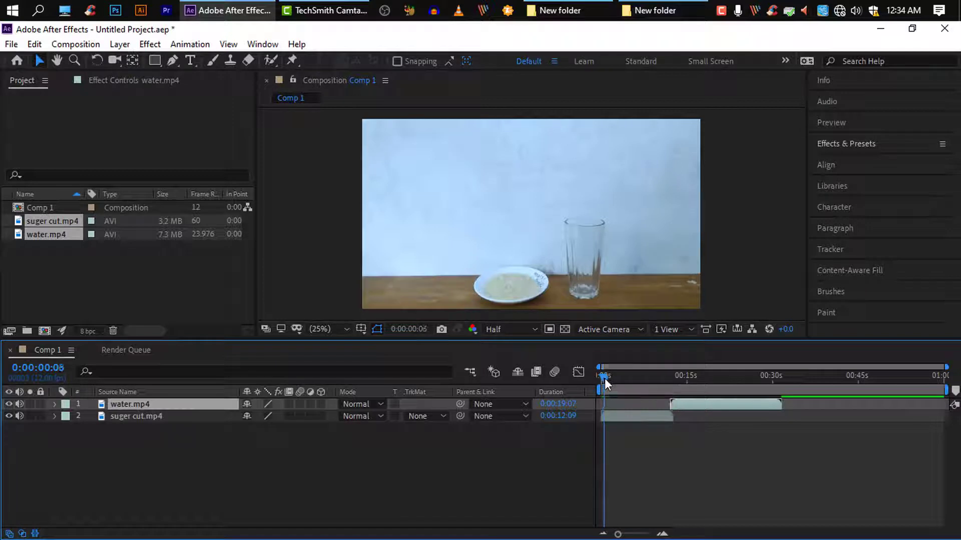
pyautogui.moveTo(604, 378); pyautogui.dragTo(647, 389)
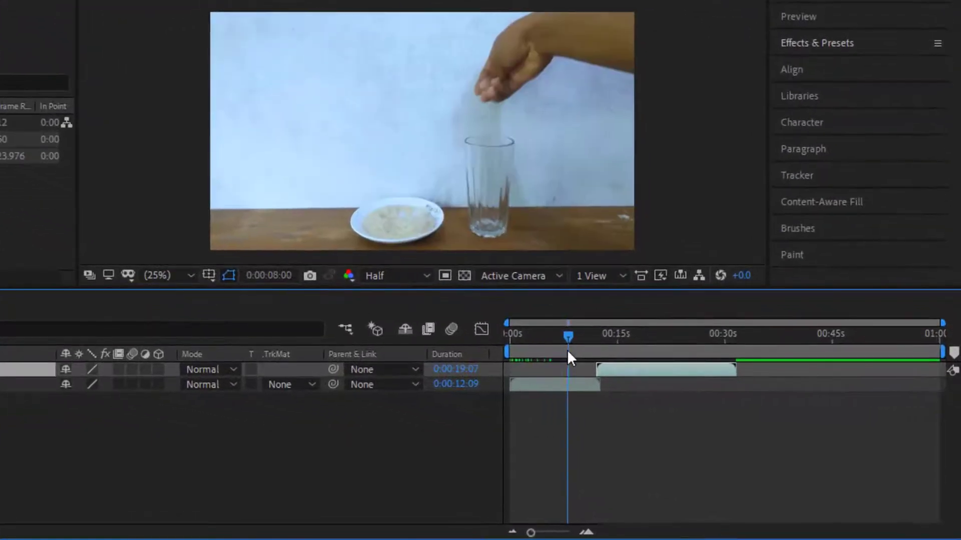
pyautogui.moveTo(568, 353); pyautogui.dragTo(552, 354)
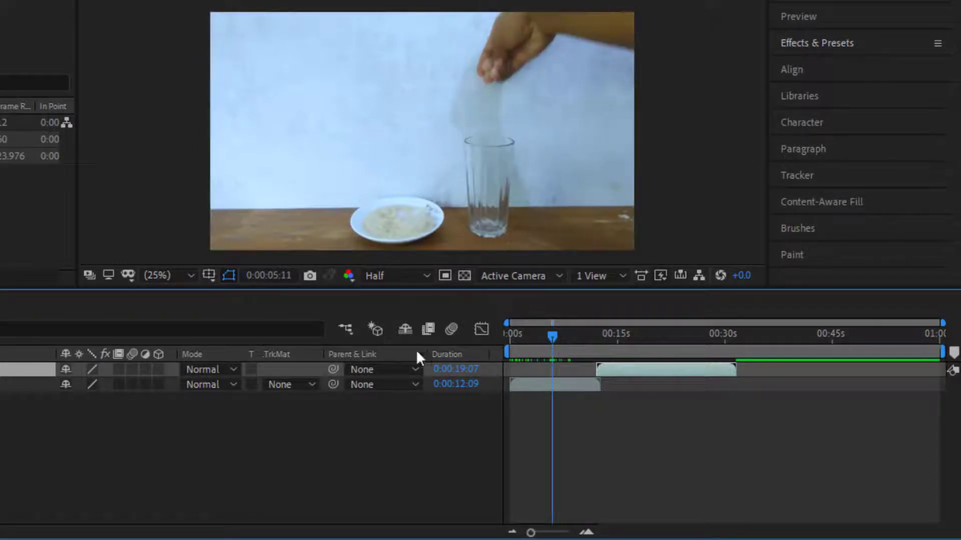
pyautogui.moveTo(669, 374); pyautogui.dragTo(560, 372)
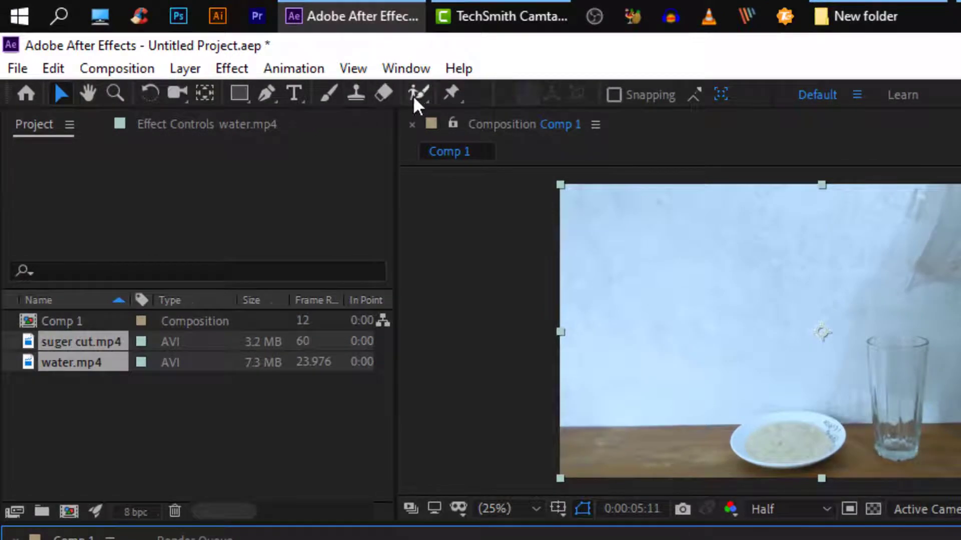
# Draw a Pen tool mask around the glass on the water.mp4 layer and set its Mask Feather to 125 pixels
pyautogui.click(267, 93)
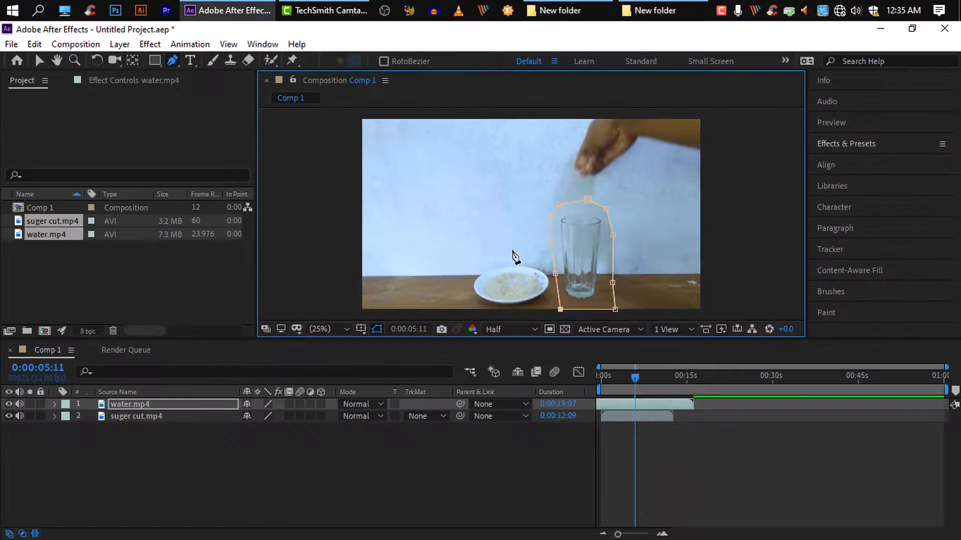
pyautogui.click(54, 404)
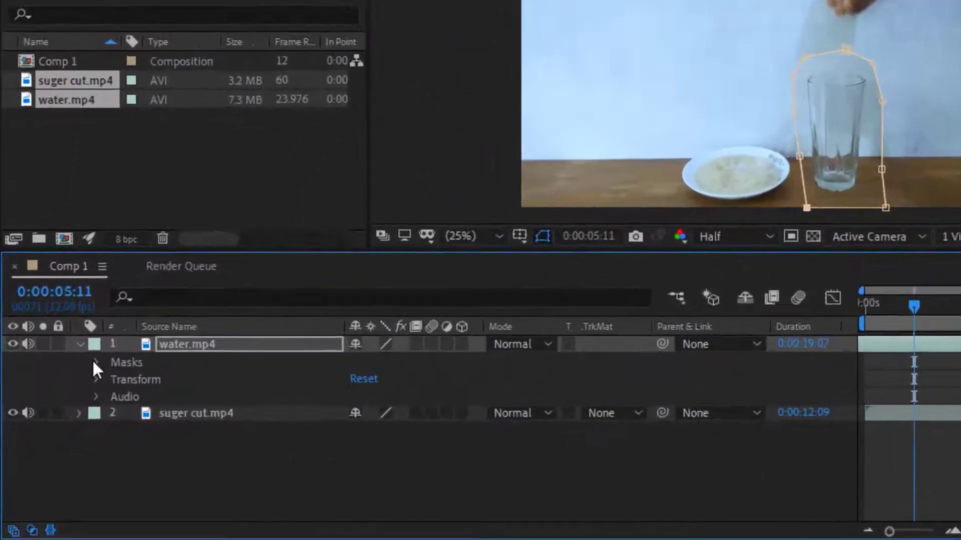
pyautogui.click(67, 417)
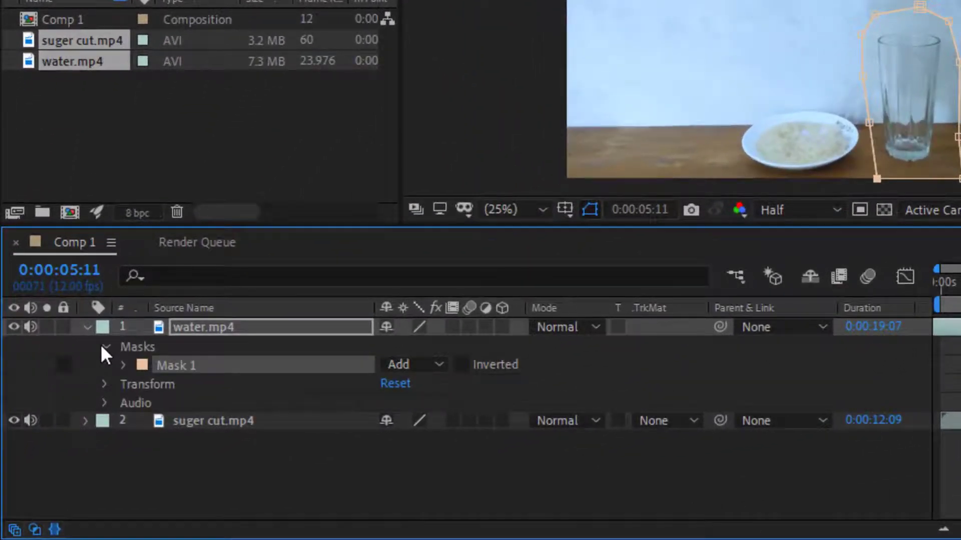
pyautogui.click(122, 364)
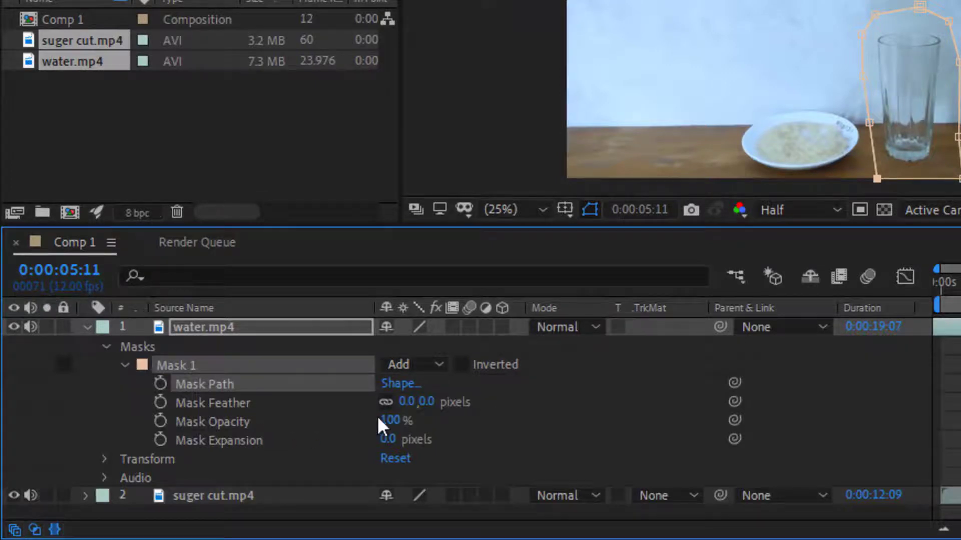
pyautogui.moveTo(406, 407); pyautogui.dragTo(445, 402)
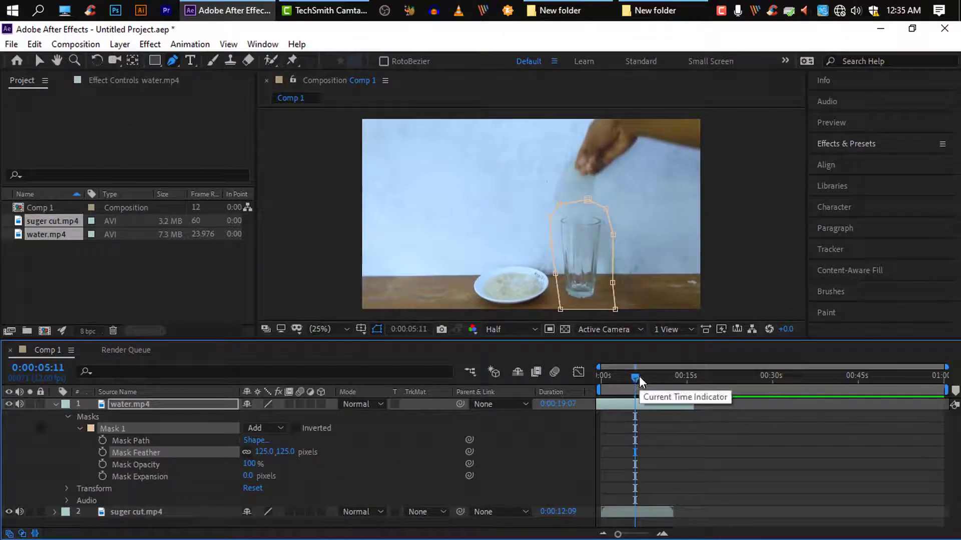
# Play the composition from its start to check how the masked glass blends with the sugar clip
pyautogui.moveTo(635, 376); pyautogui.dragTo(584, 386)
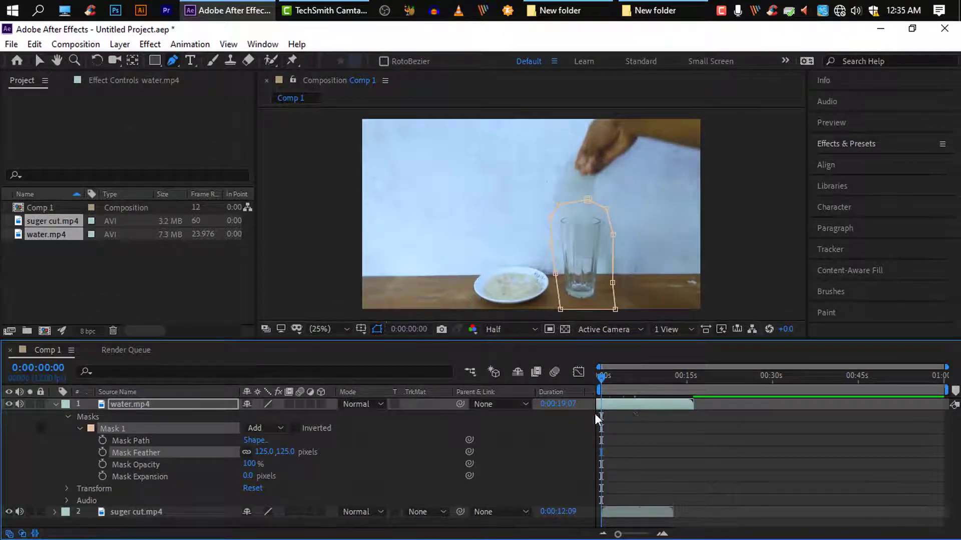
pyautogui.press('space')
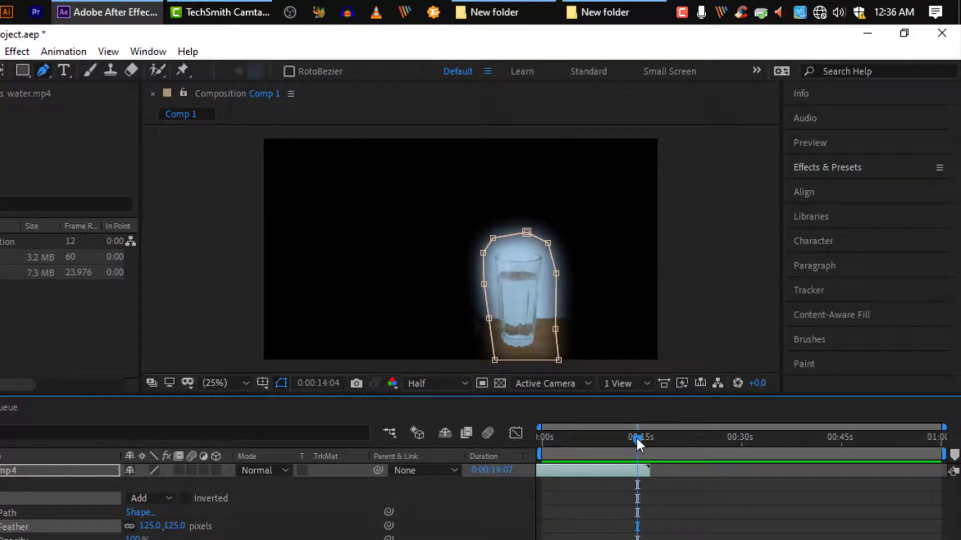
# Trim the end of the water.mp4 layer to match the end of the suger cut.mp4 layer
pyautogui.moveTo(636, 440); pyautogui.dragTo(624, 438)
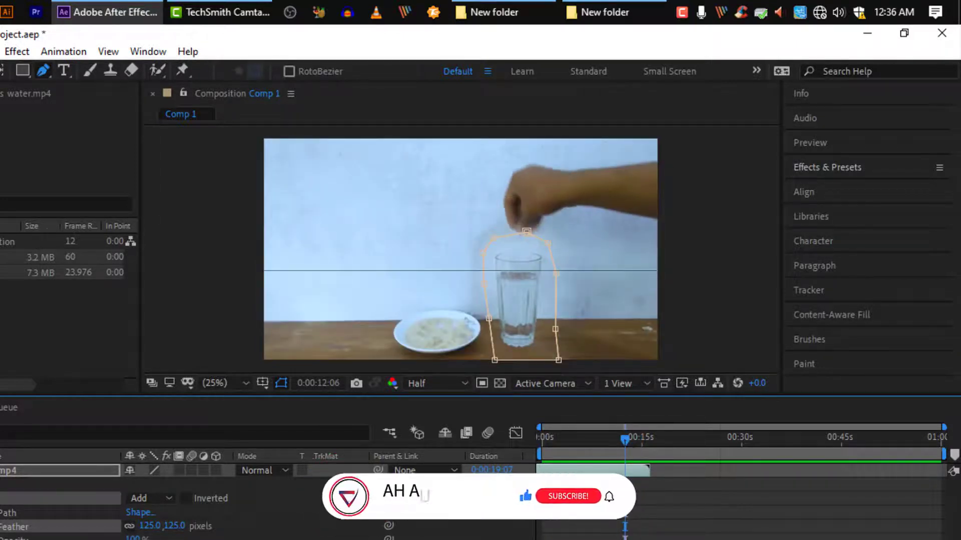
pyautogui.press('=')
pyautogui.press('=')
pyautogui.press('=')
pyautogui.press('=')
pyautogui.press('=')
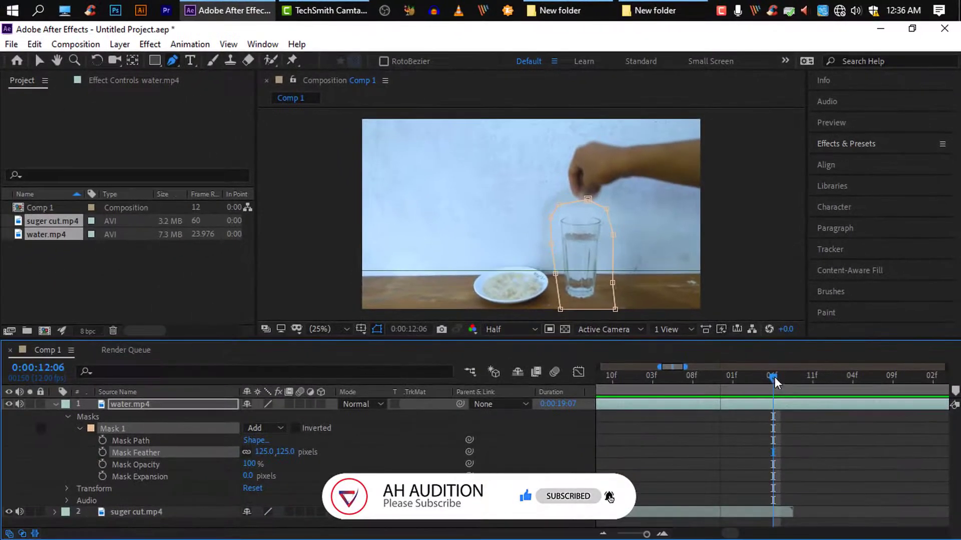
pyautogui.moveTo(774, 378); pyautogui.dragTo(790, 381)
pyautogui.moveTo(727, 535); pyautogui.dragTo(741, 539)
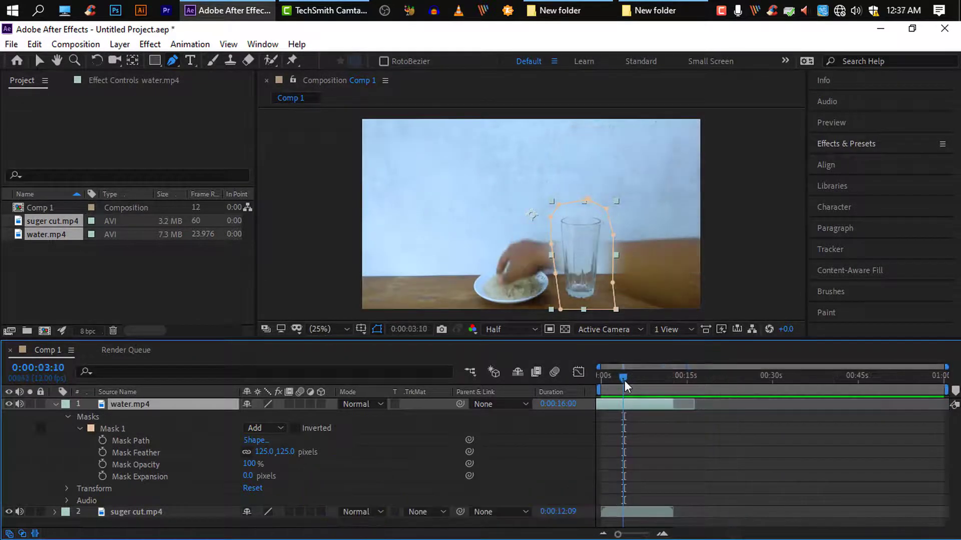
# Keyframe Mask 1's Mask Opacity on water.mp4 at 100% at 0:00:04:11 and at 0% at 0:00:04:04
pyautogui.moveTo(623, 380); pyautogui.dragTo(630, 382)
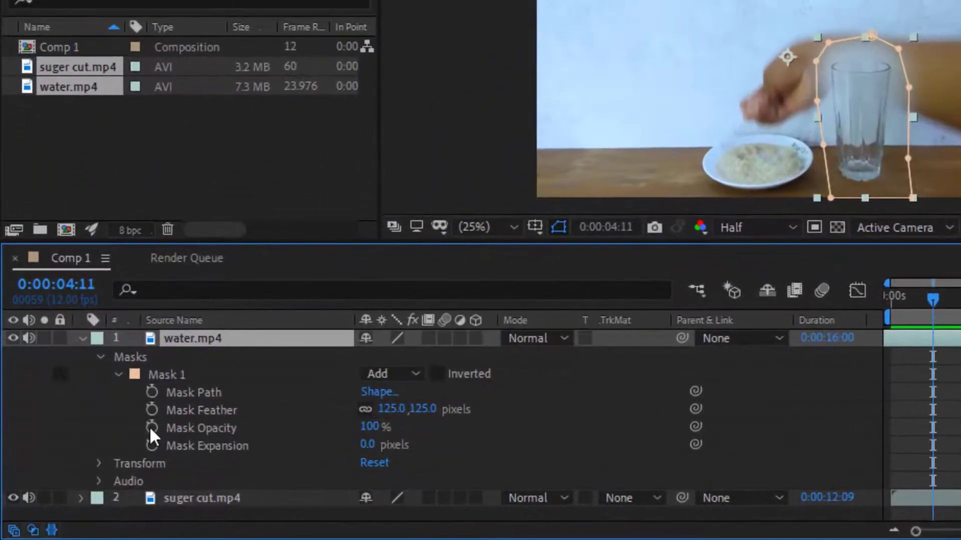
pyautogui.click(106, 460)
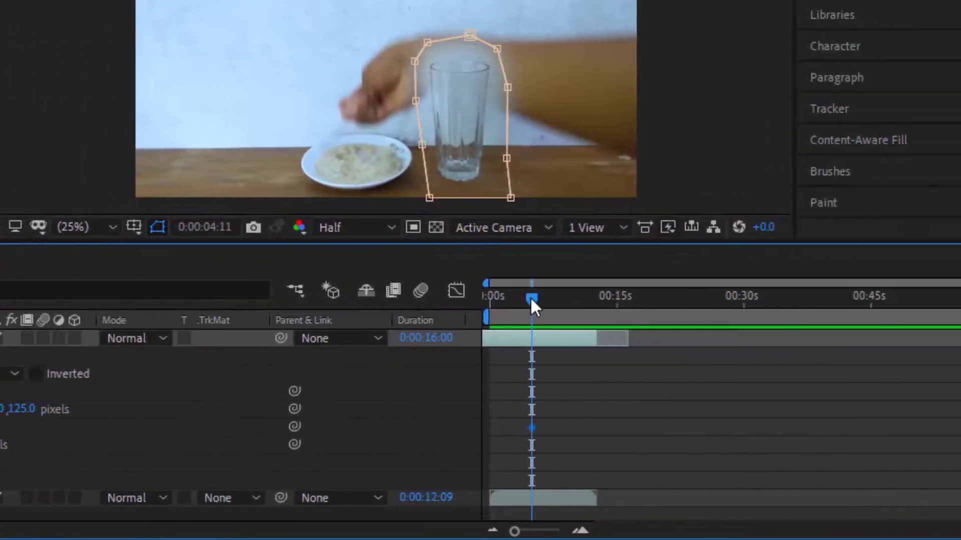
pyautogui.moveTo(531, 299); pyautogui.dragTo(527, 300)
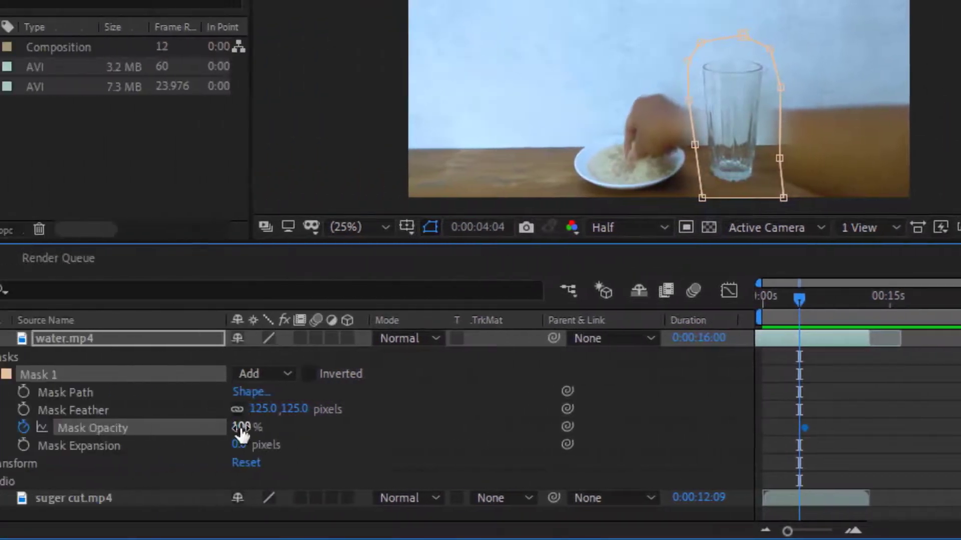
pyautogui.moveTo(367, 428); pyautogui.dragTo(274, 428)
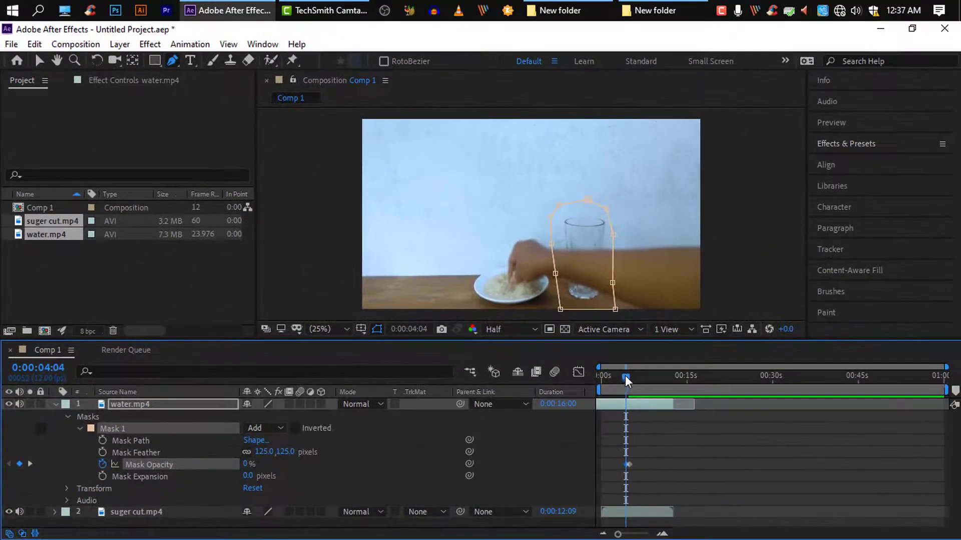
# Preview the mask's opacity change and shift both Mask Opacity keyframes about half a second later
pyautogui.moveTo(927, 298); pyautogui.dragTo(862, 308)
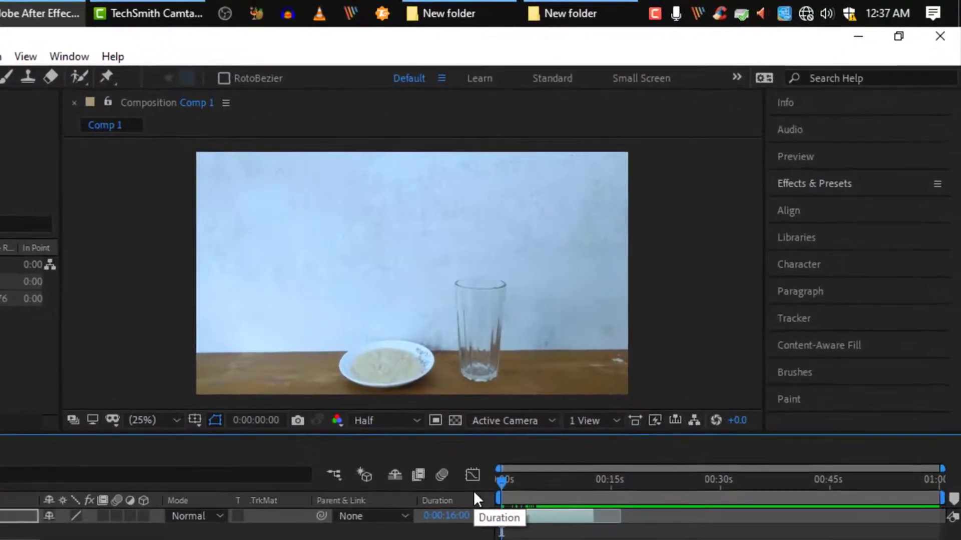
pyautogui.press('space')
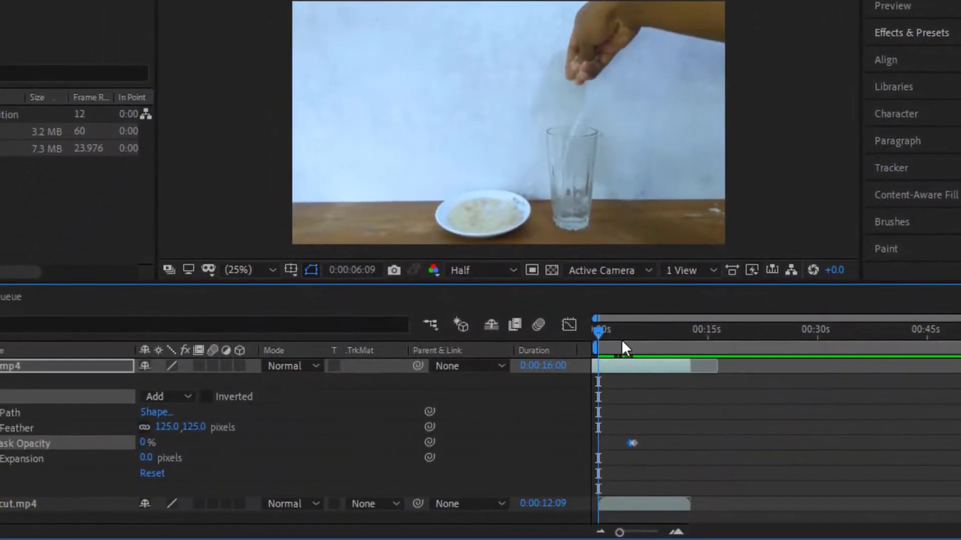
pyautogui.press('k')
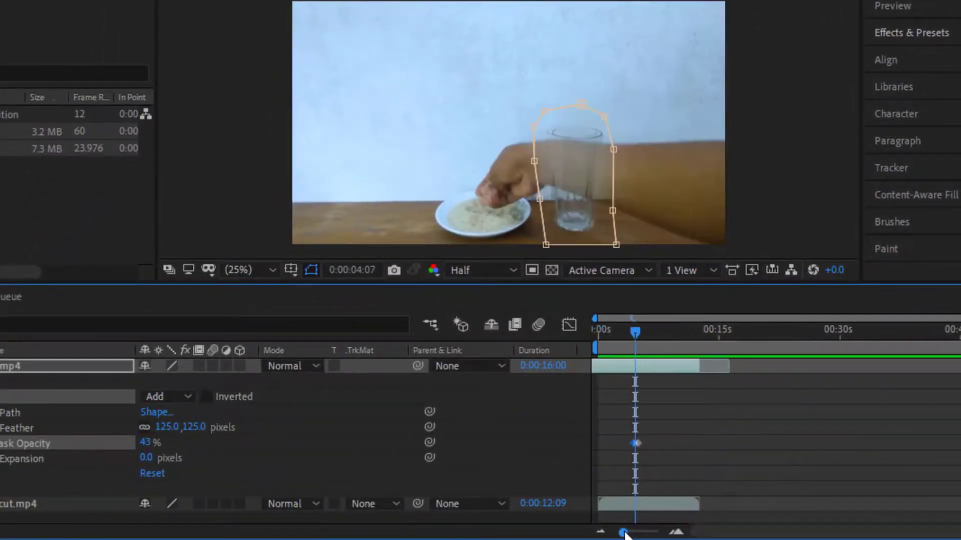
pyautogui.moveTo(623, 534); pyautogui.dragTo(644, 534)
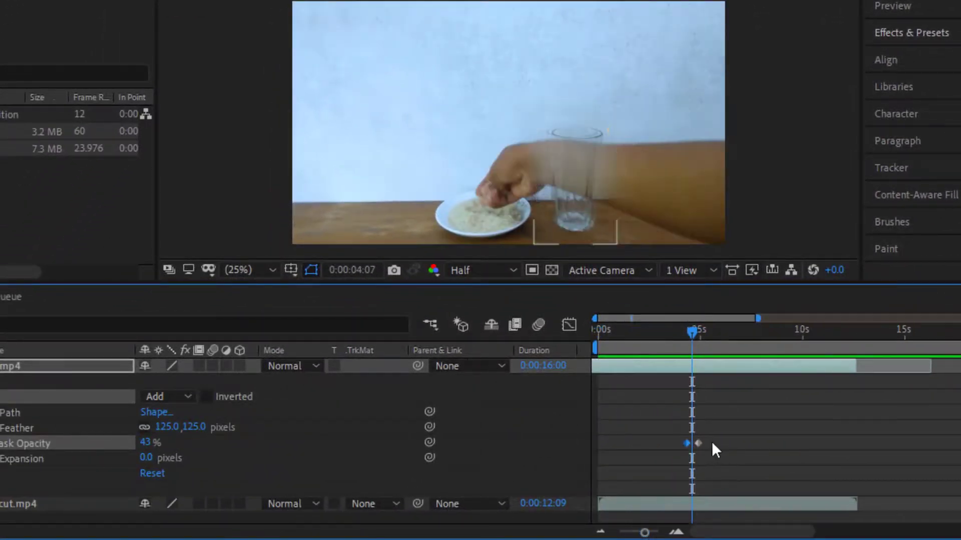
pyautogui.moveTo(712, 442)
pyautogui.mouseDown()
pyautogui.moveTo(677, 451)
pyautogui.moveTo(694, 445)
pyautogui.mouseUp()
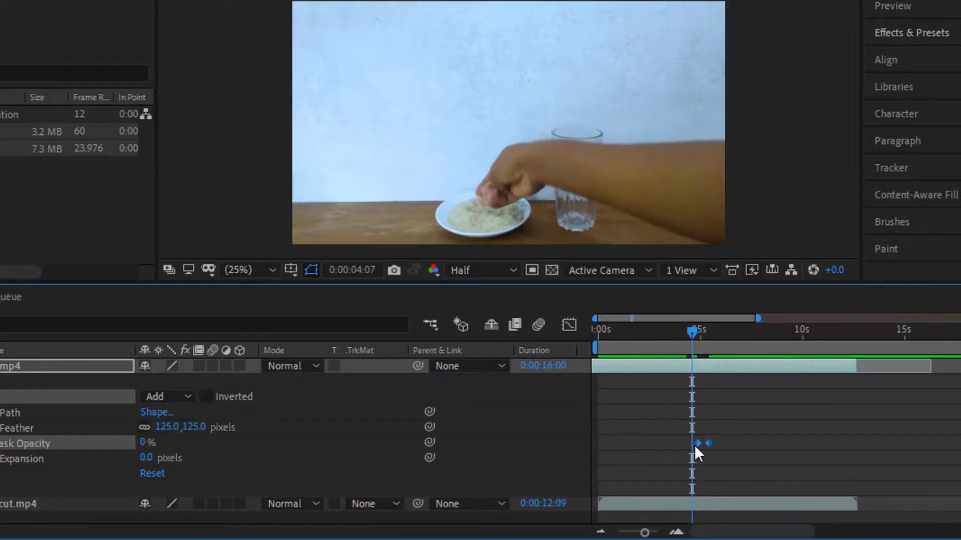
# Check the timing of the shifted Mask Opacity keyframes and return to the start of the composition
pyautogui.press('space')
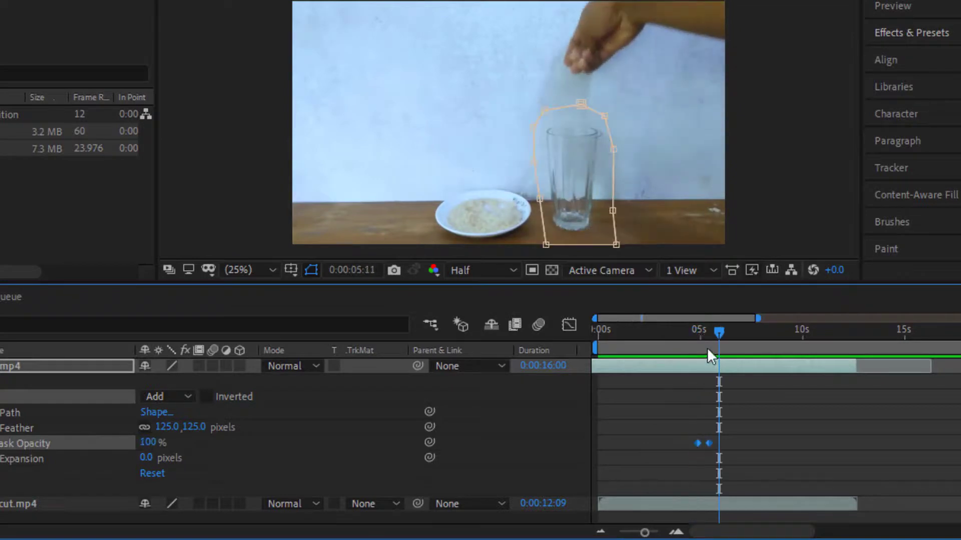
pyautogui.moveTo(700, 334)
pyautogui.mouseDown()
pyautogui.moveTo(691, 333)
pyautogui.moveTo(704, 336)
pyautogui.mouseUp()
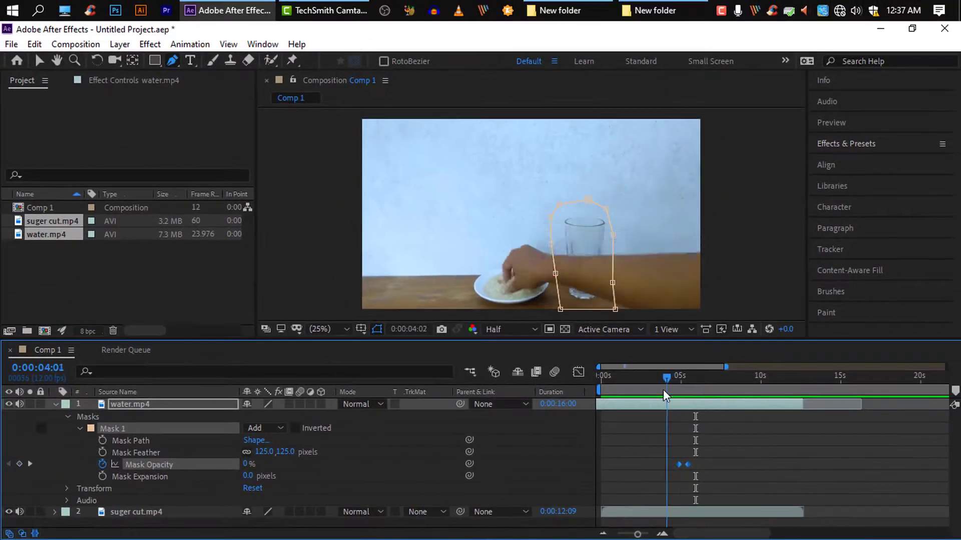
pyautogui.press('Home')
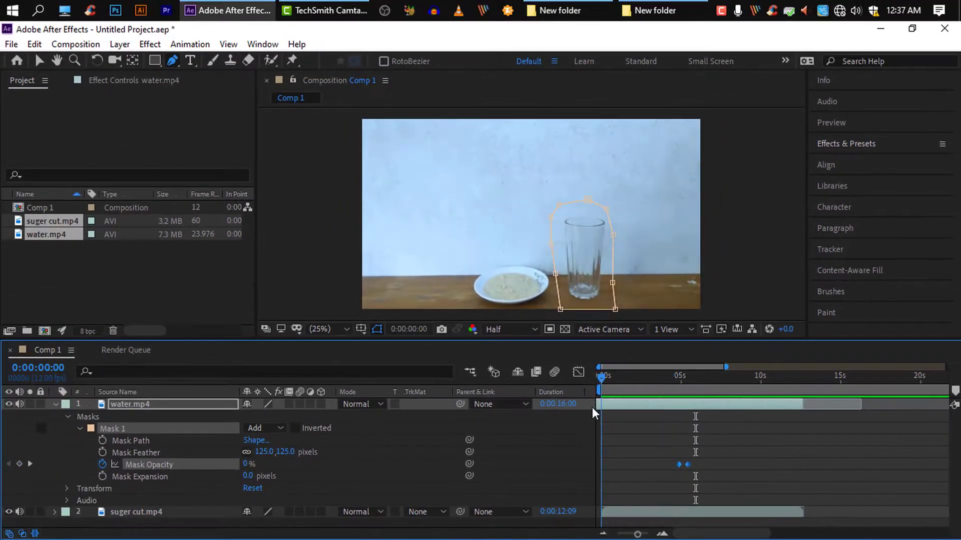